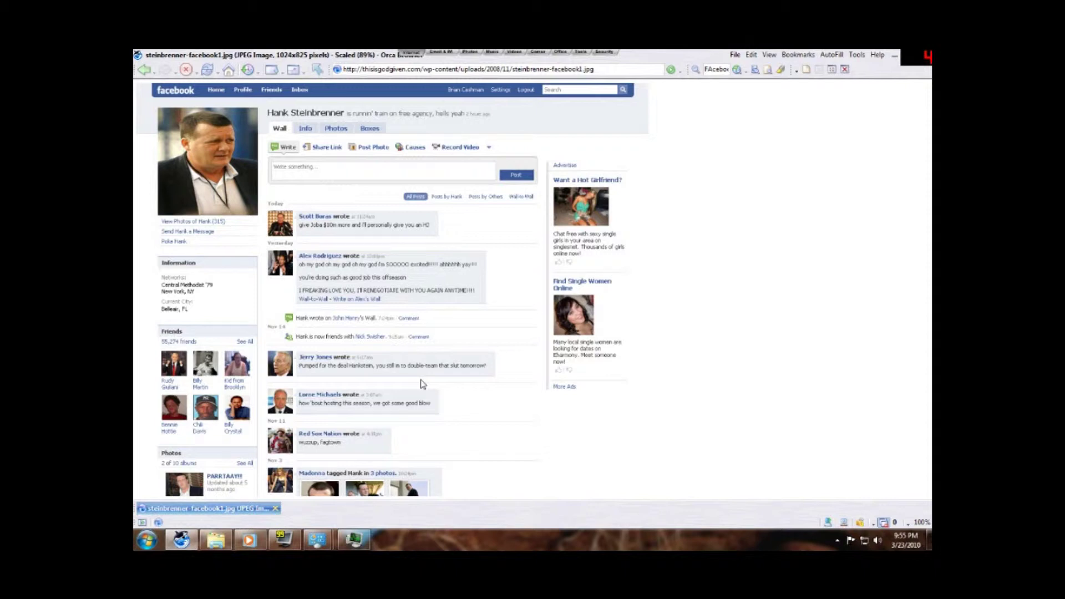
Minimize the Fraps Movies folder and close the Orca Browser window
click(217, 539)
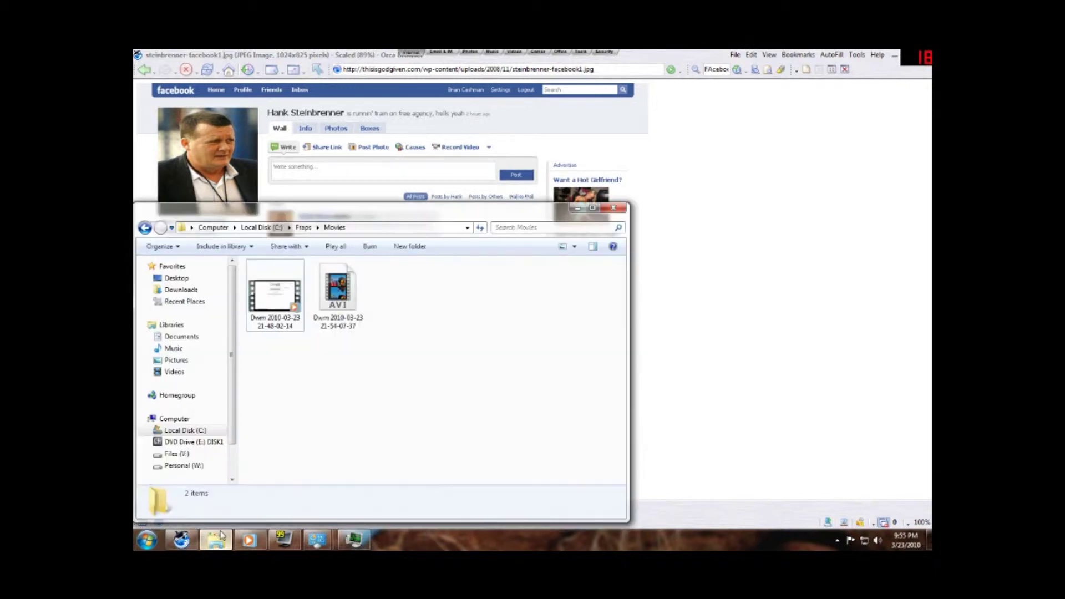
click(221, 537)
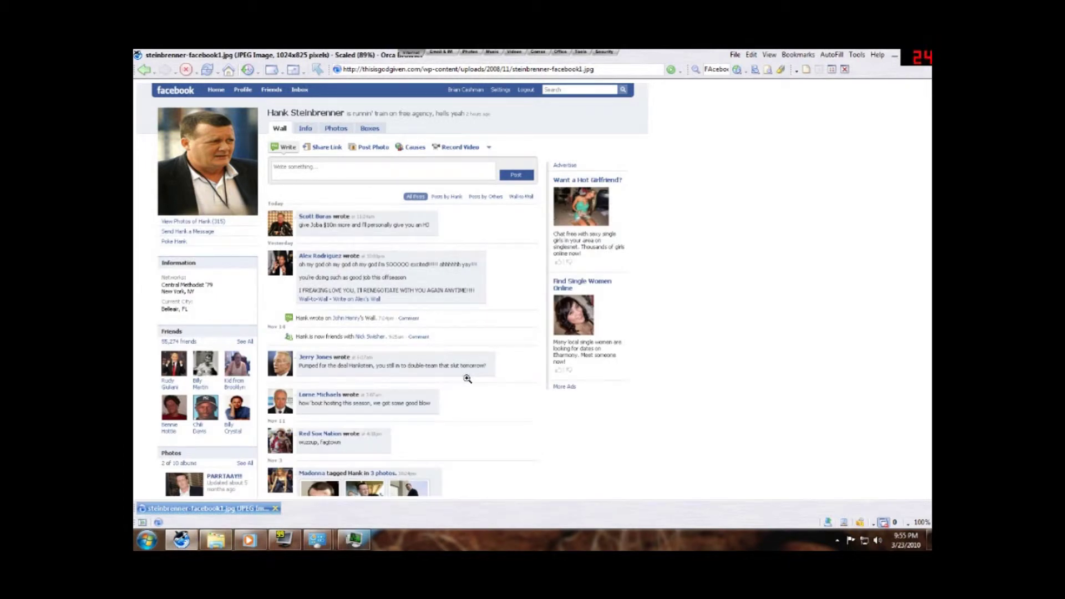
drag(665, 55, 561, 216)
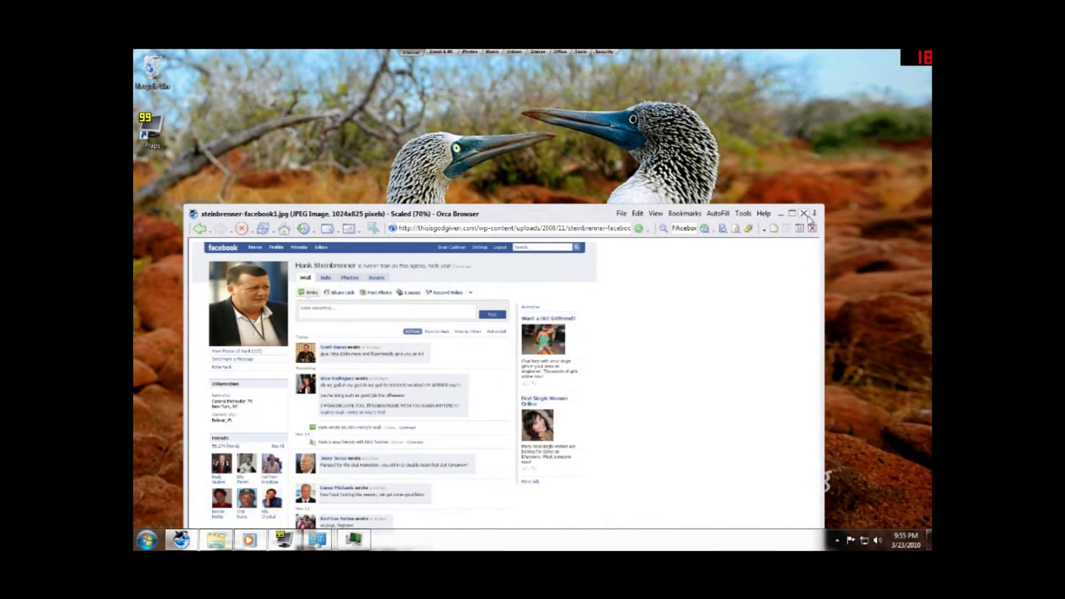
click(802, 212)
Hide Task Manager and close the open Control Panel window
click(837, 539)
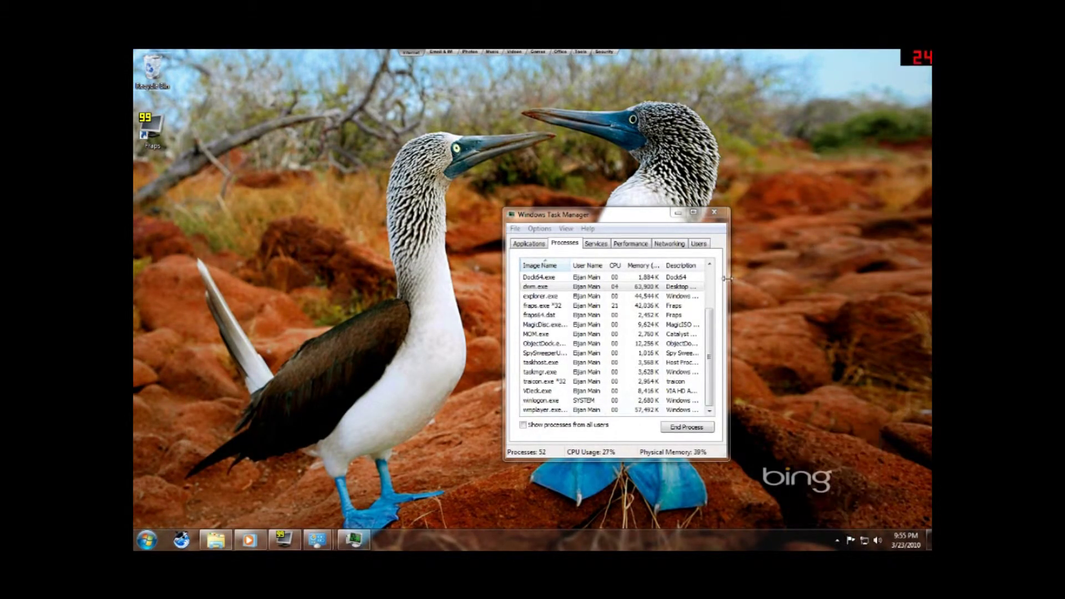
click(677, 212)
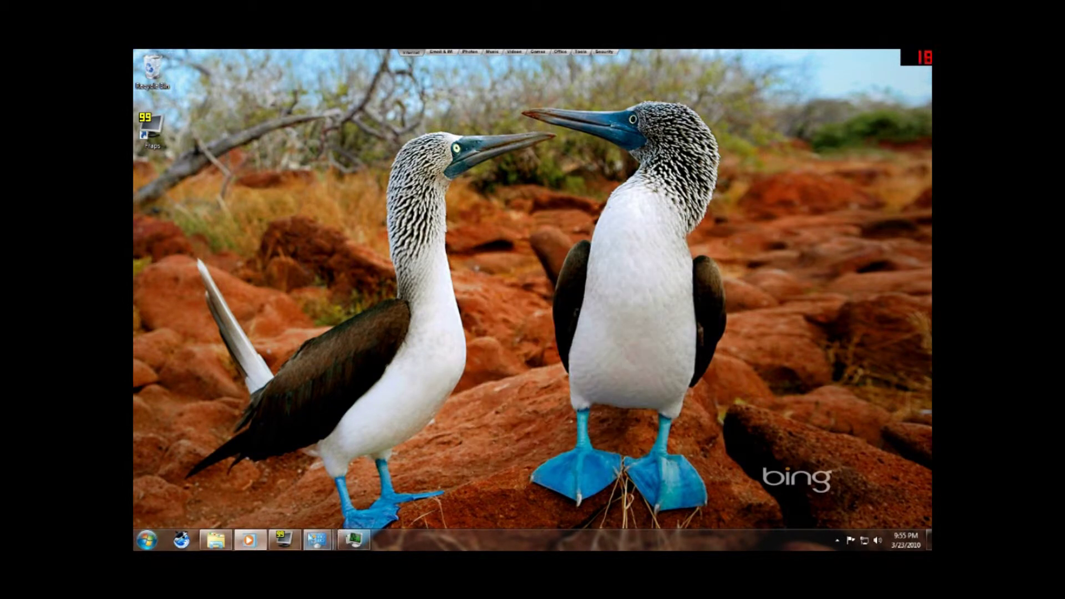
right_click(318, 539)
click(302, 511)
Open Control Panel's list of installed programs and scroll down to Microsoft Silverlight
key(super)
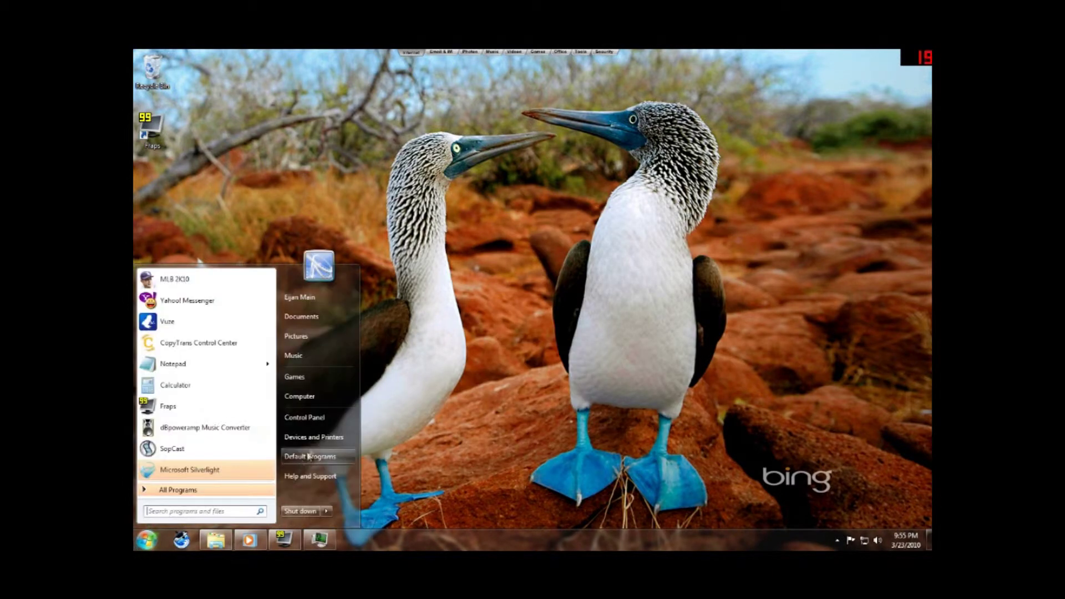
click(316, 421)
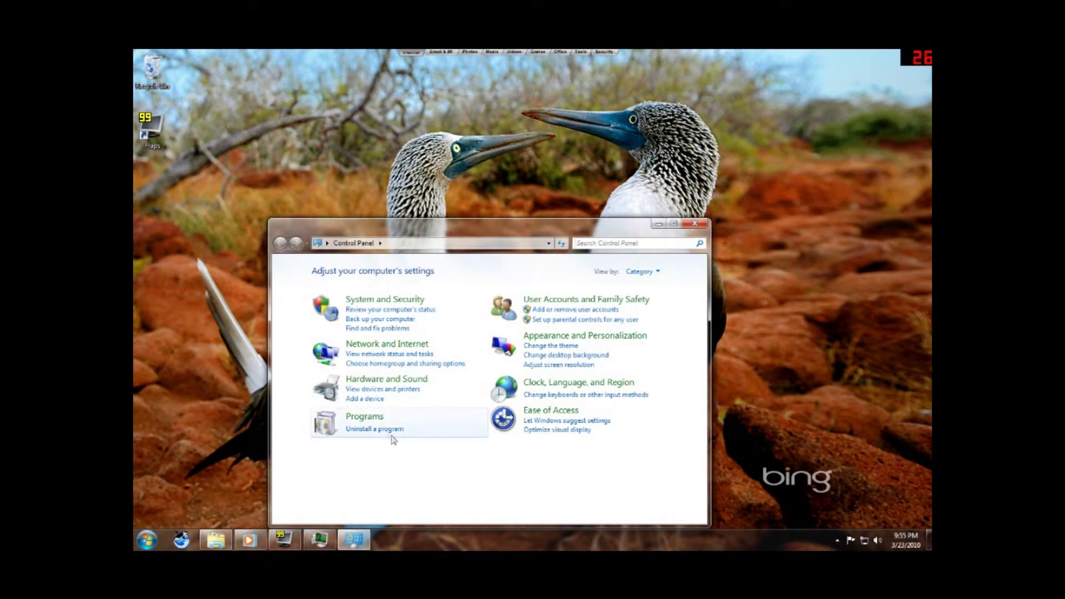
click(388, 430)
scroll(450, 421, down, 8)
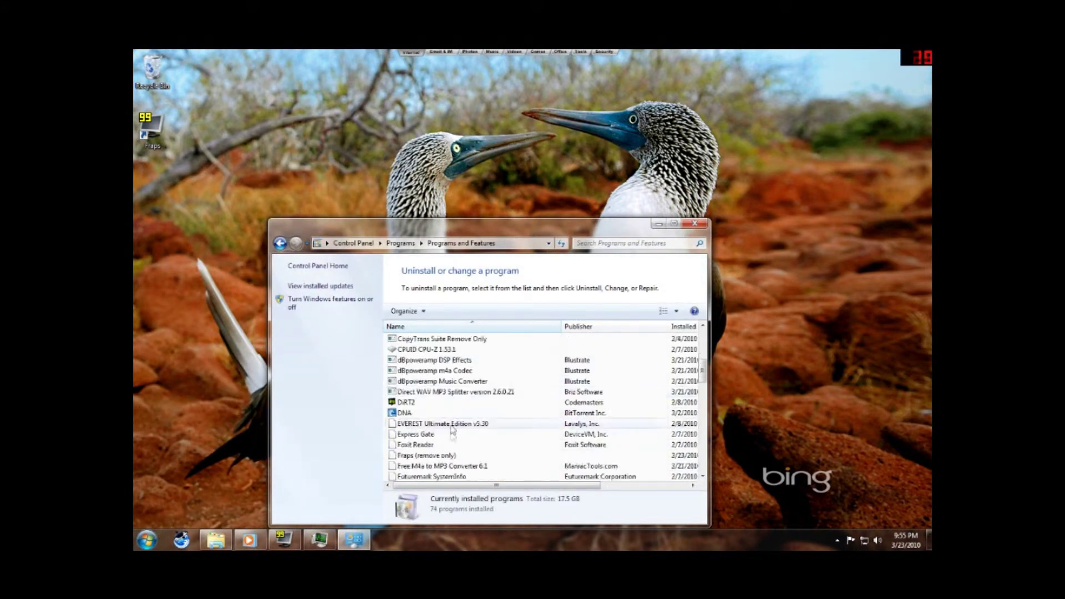
scroll(451, 407, down, 2)
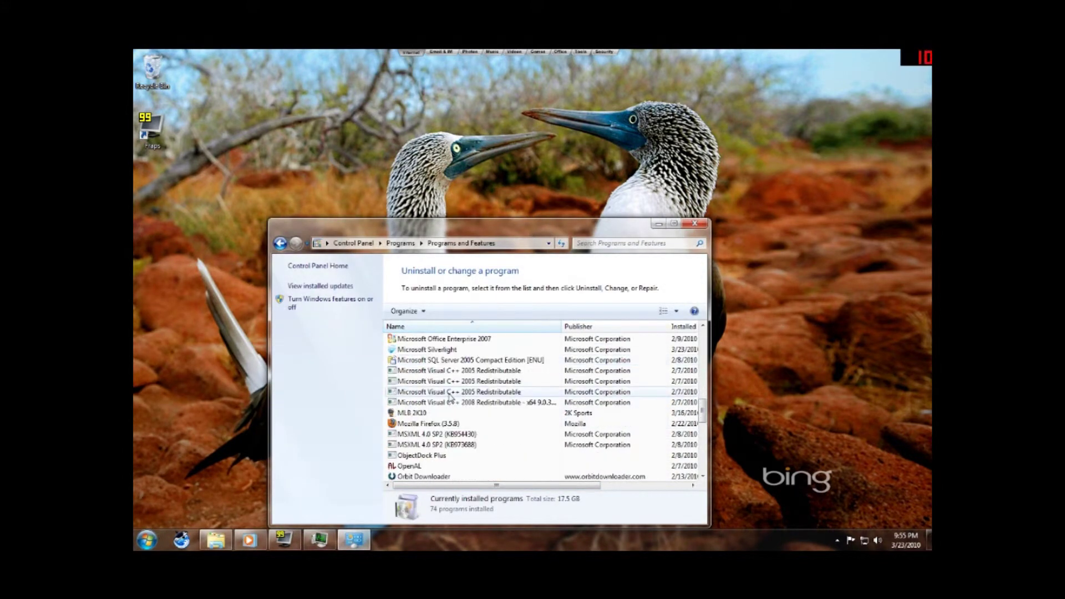
Uninstall Microsoft Silverlight, confirming the removal with Yes
click(440, 350)
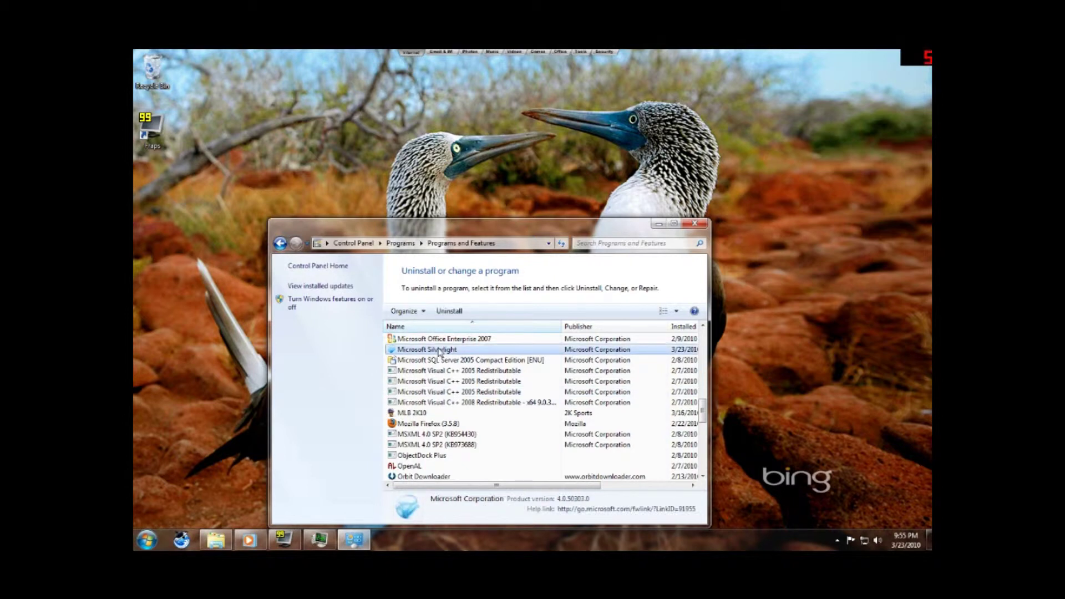
click(449, 311)
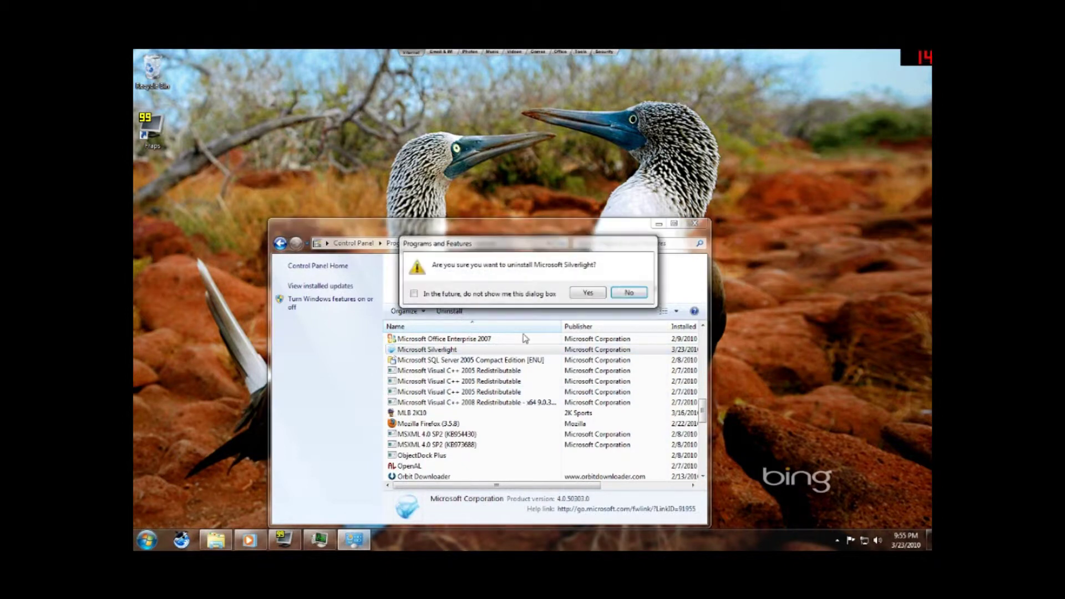
click(589, 294)
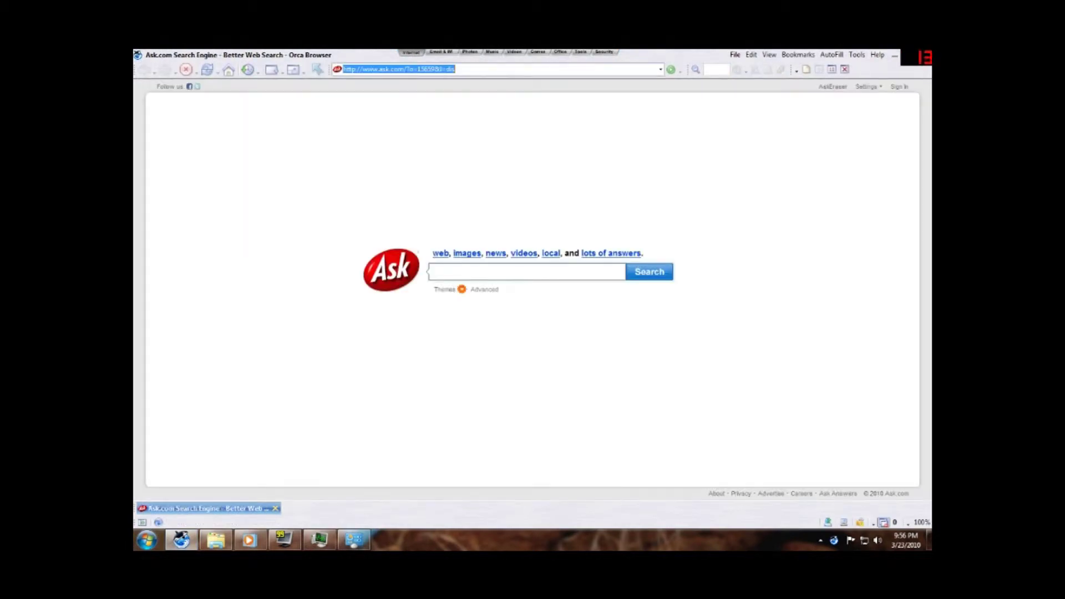
text(www.google.com/)
key(Return)
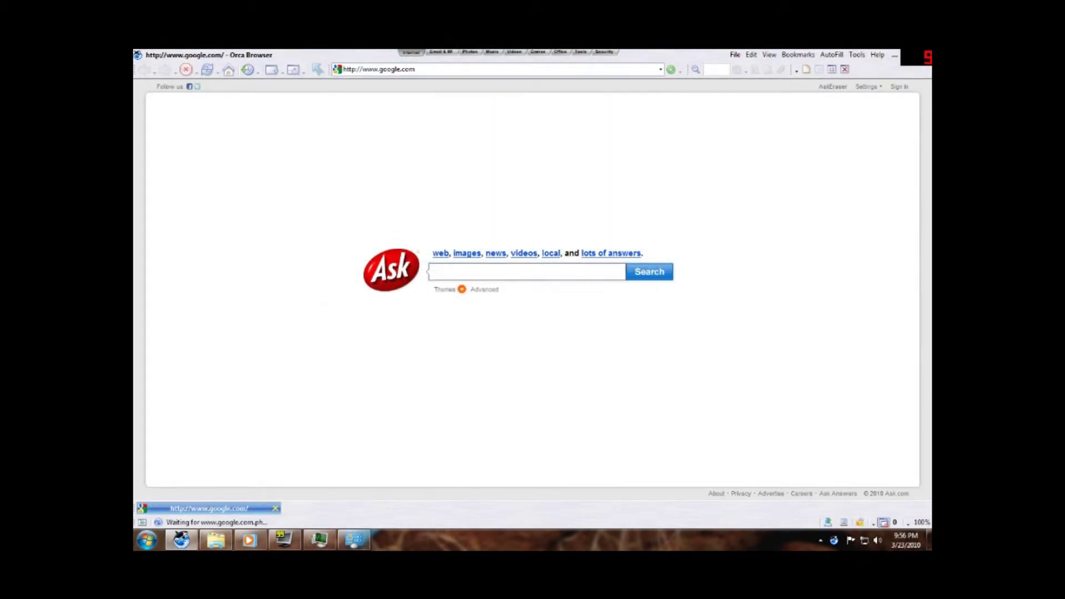
text(S)
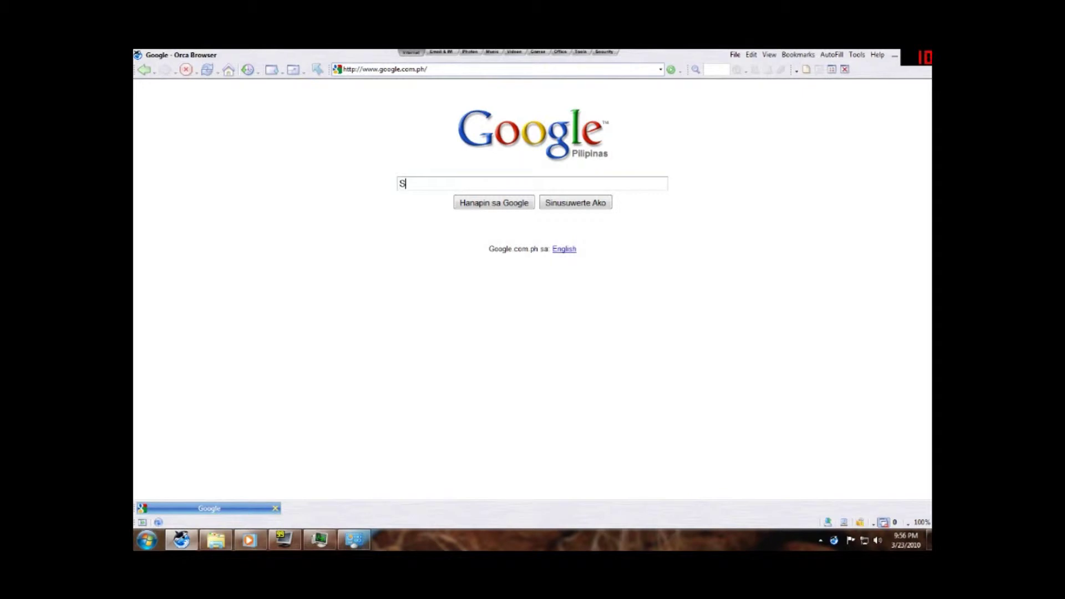
text(ilverlight facebook)
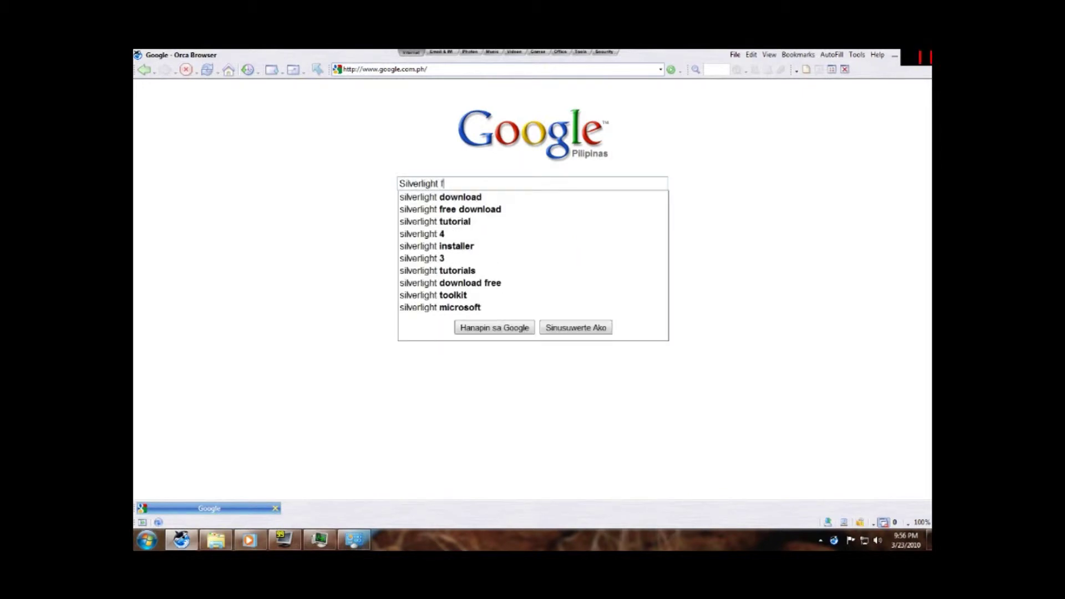
key(Return)
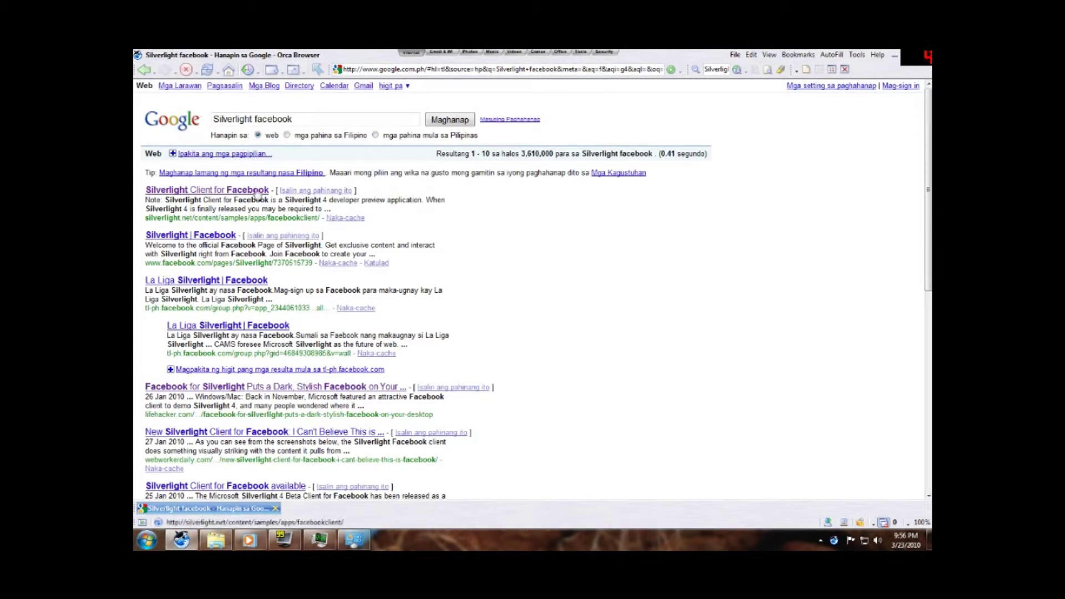
Open the Silverlight Client for Facebook result and scroll down to its install links
click(256, 194)
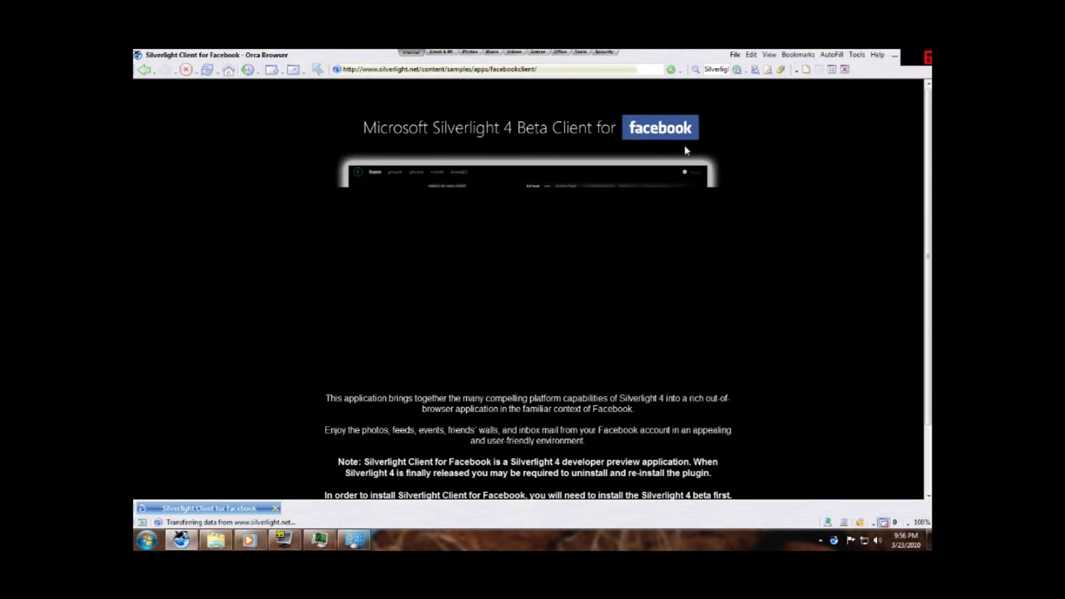
scroll(232, 158, down, 1)
scroll(233, 158, down, 2)
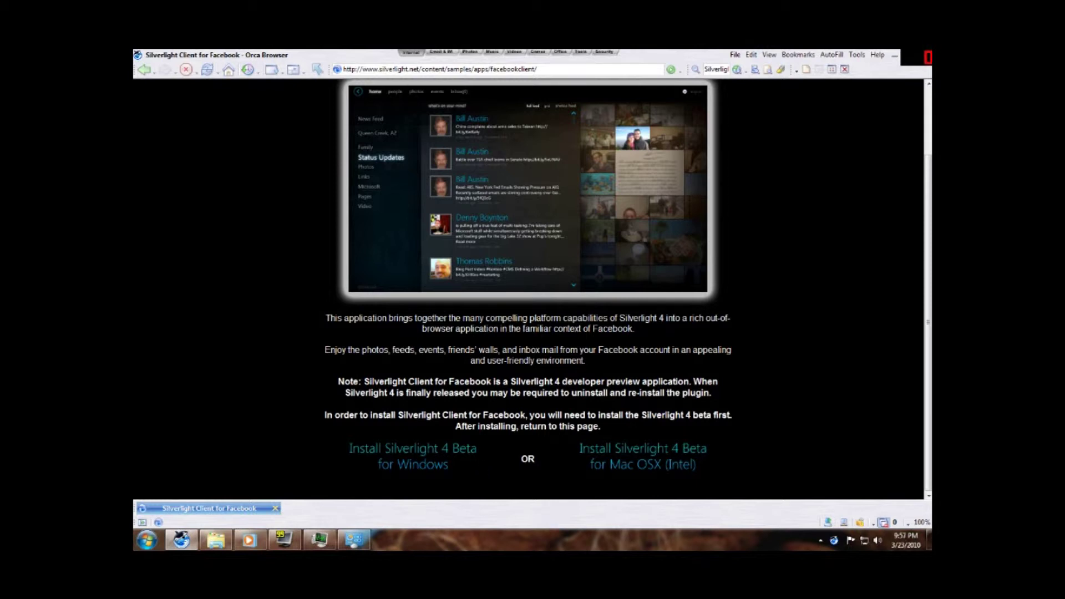
Save the Silverlight 4 Beta Windows installer, replacing the existing Silverlight_Developer.exe
click(465, 460)
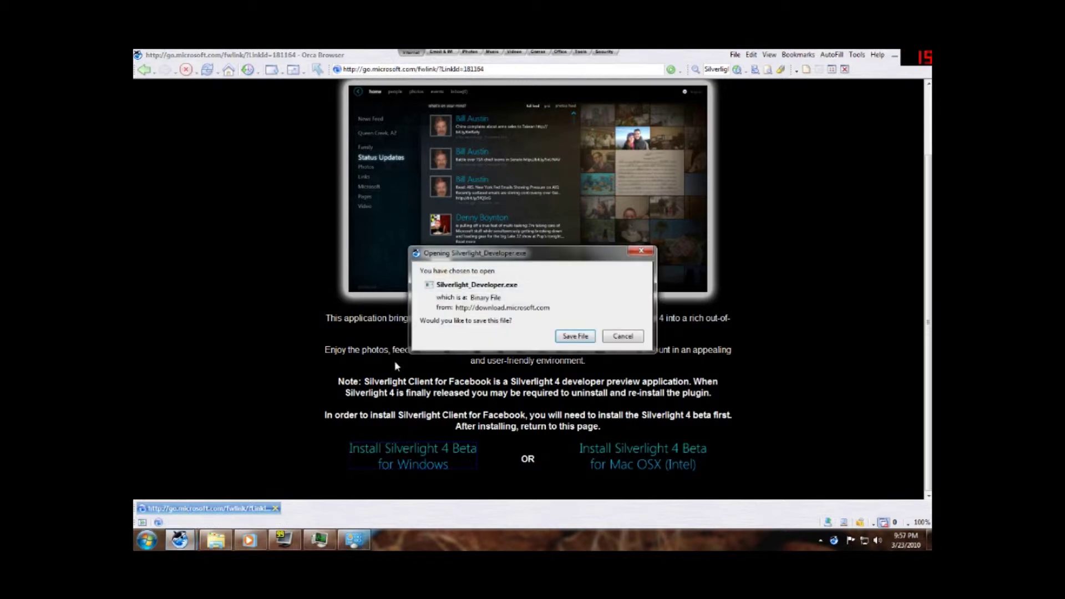
click(575, 337)
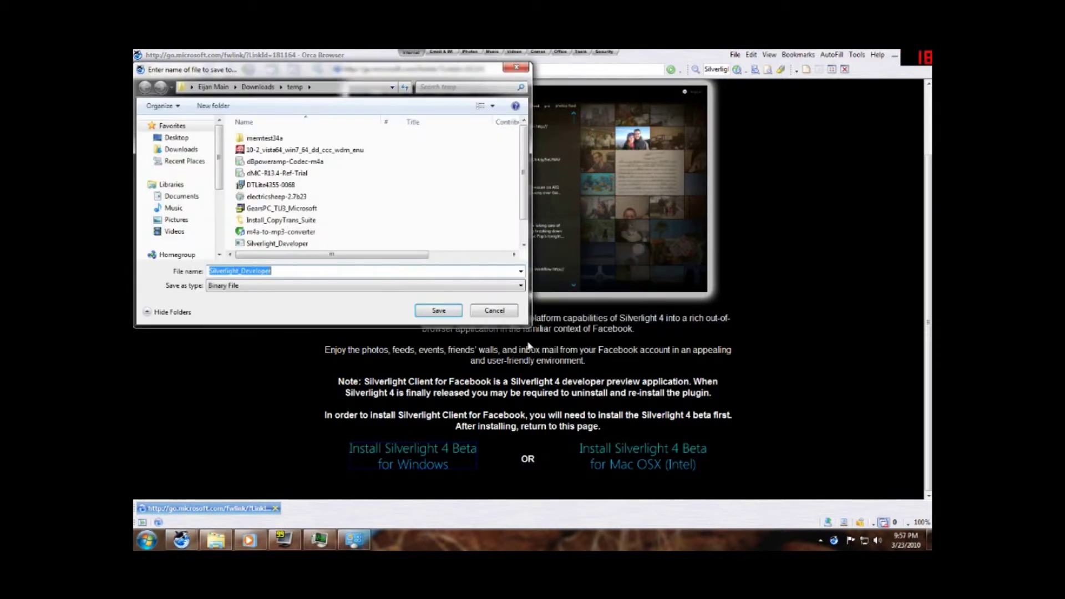
click(438, 312)
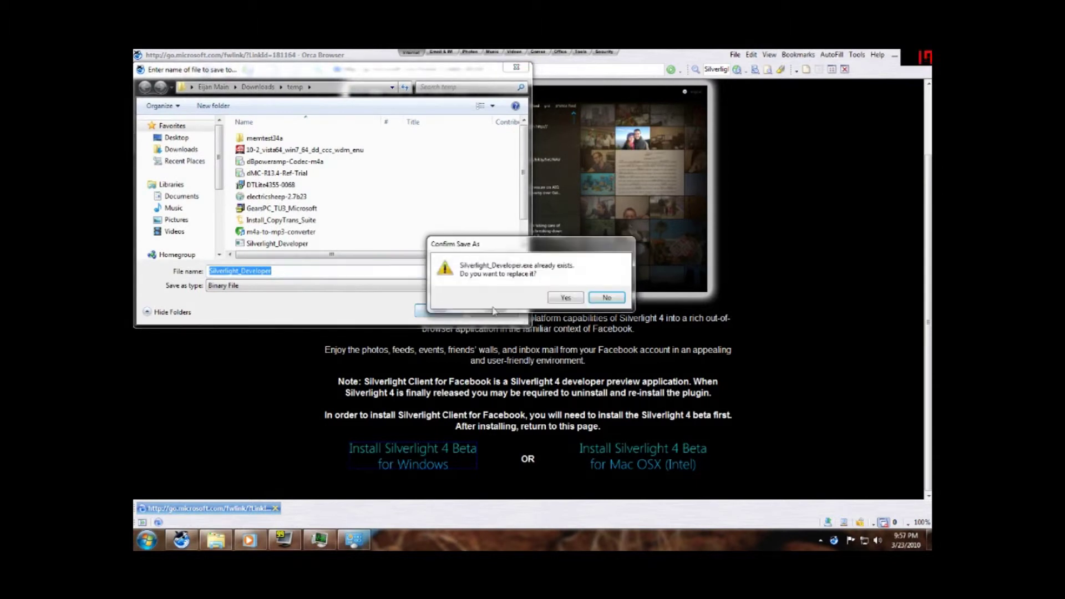
click(564, 298)
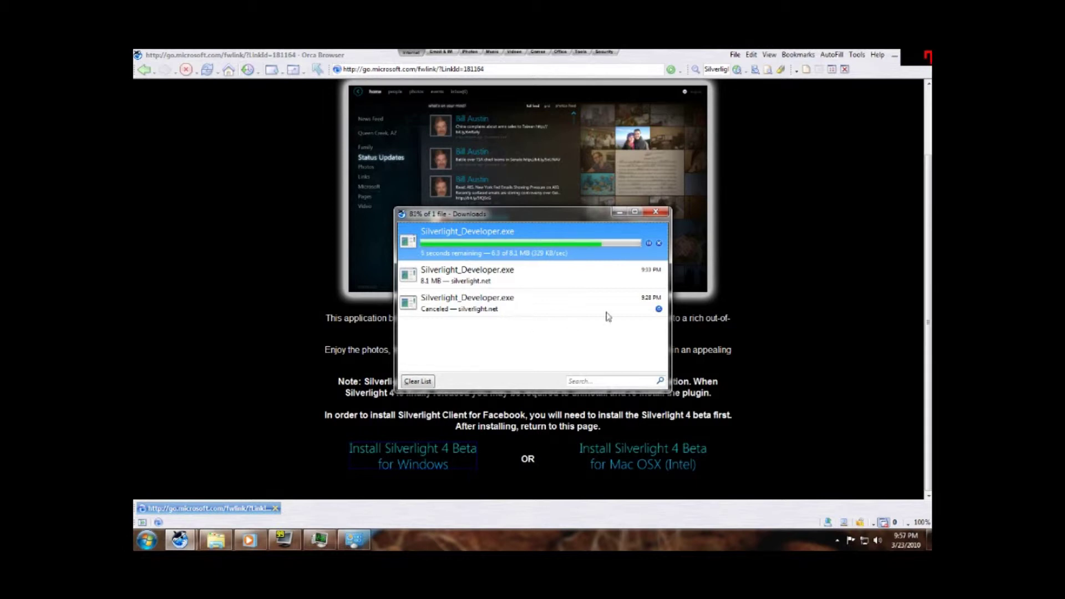
click(767, 307)
scroll(766, 307, up, 3)
scroll(910, 200, down, 1)
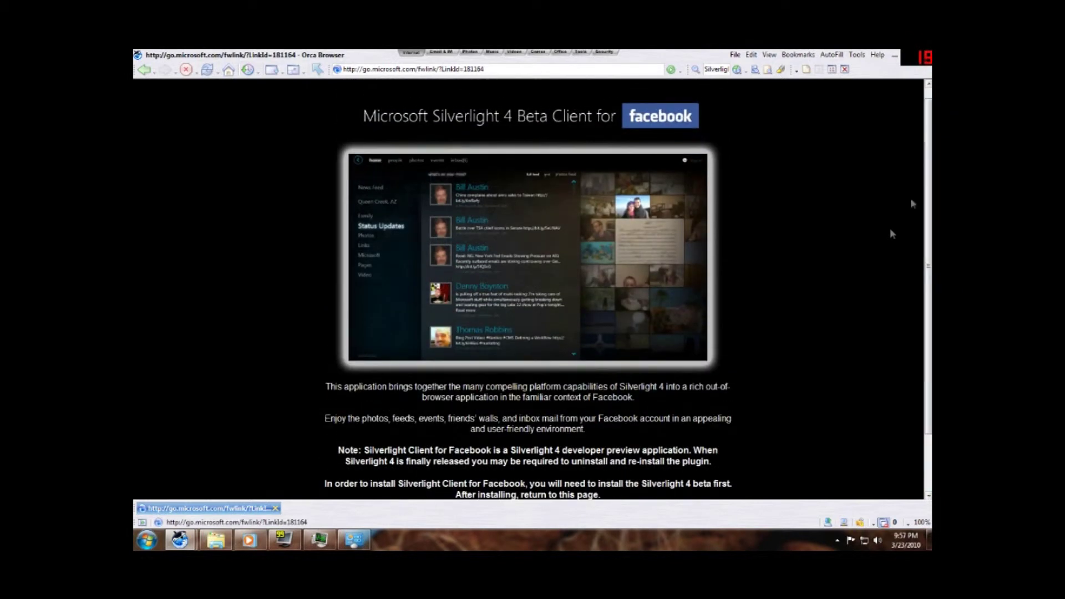
click(353, 541)
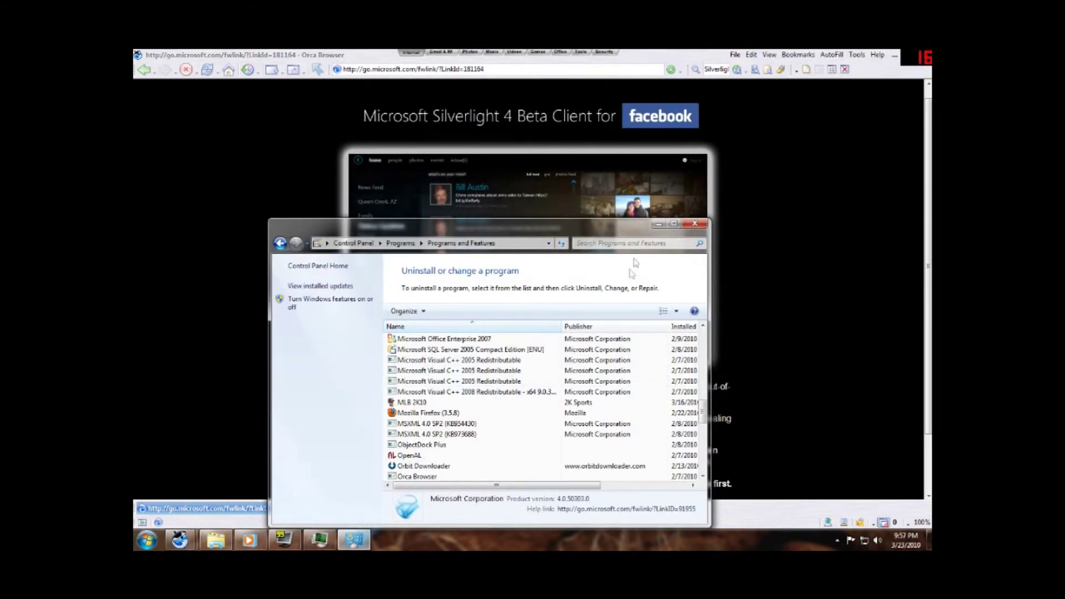
click(659, 225)
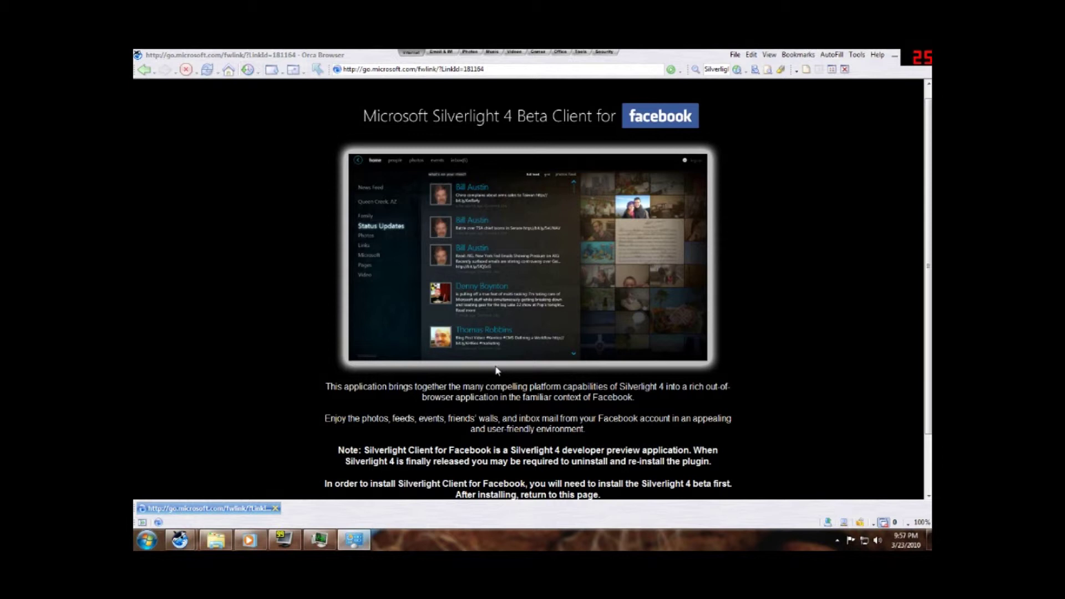
Run Silverlight_Developer.exe from Downloads, install it, and close the finished installer
mouse_move(179, 539)
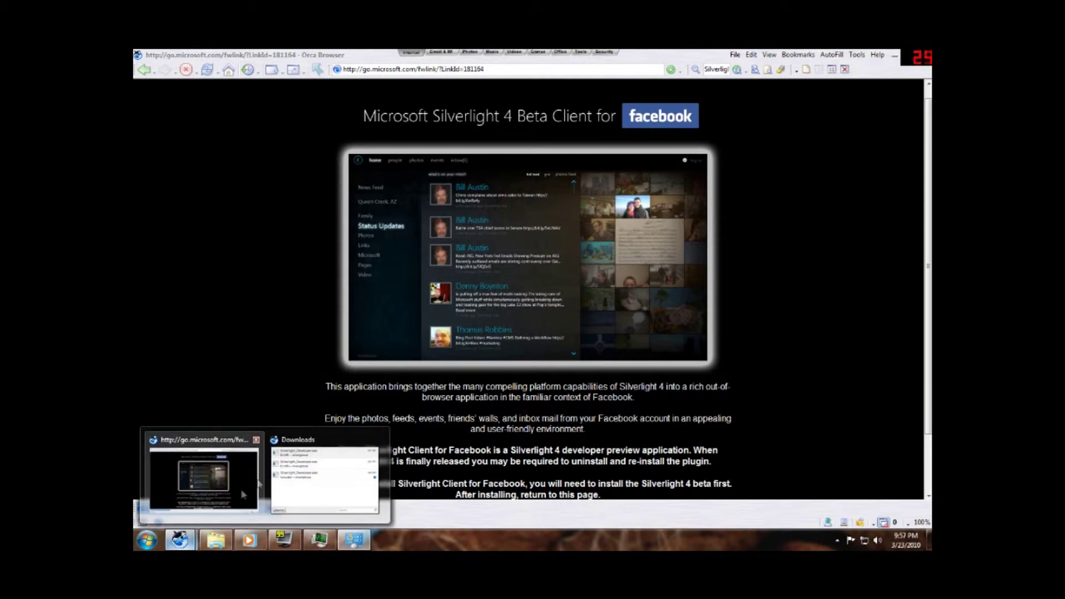
click(325, 478)
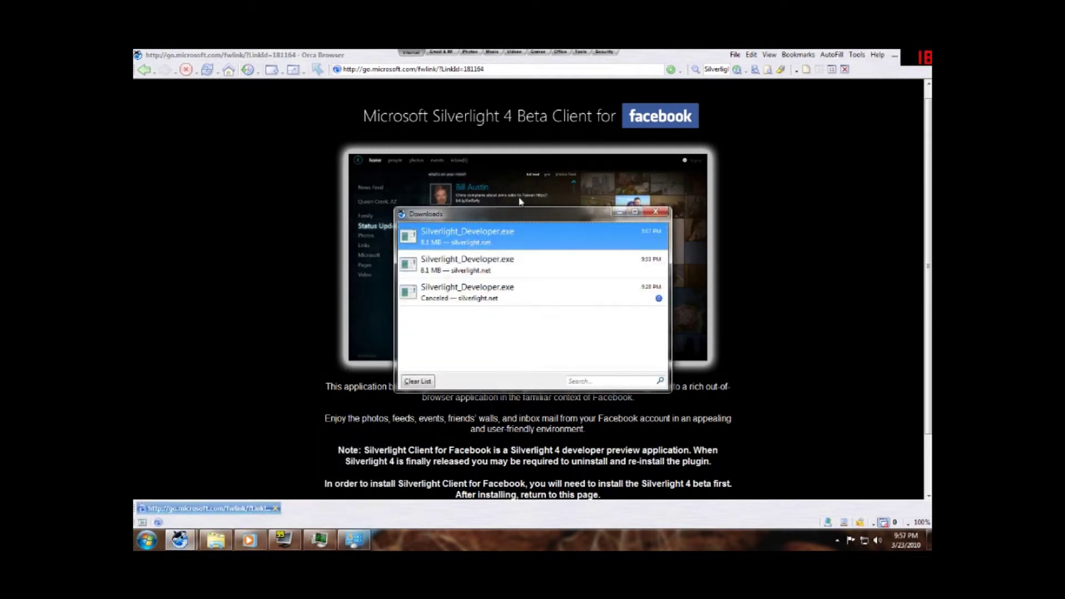
double_click(530, 231)
click(556, 302)
click(648, 345)
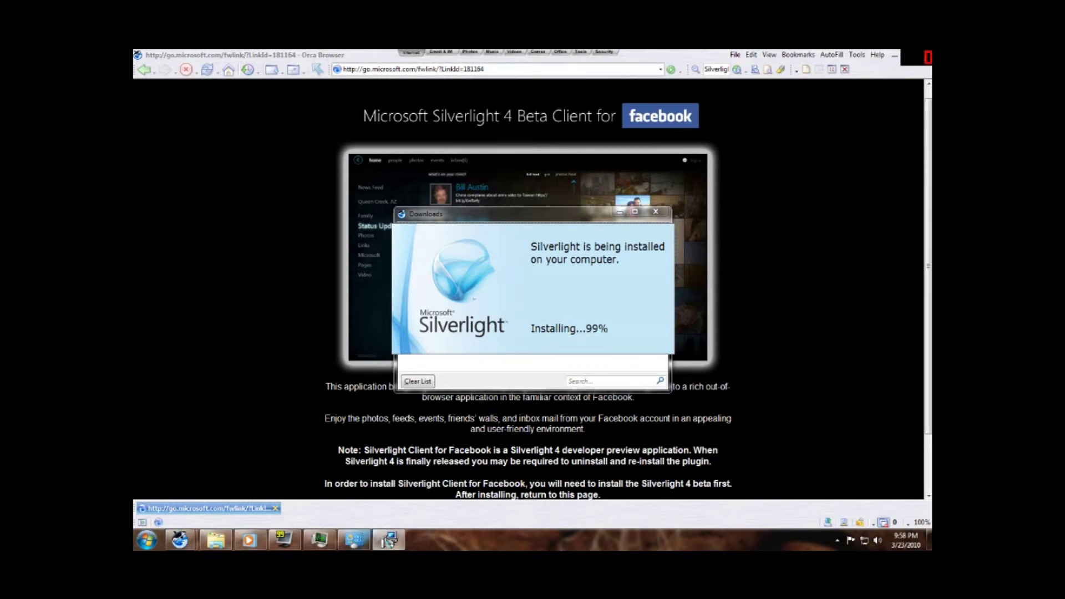
click(144, 71)
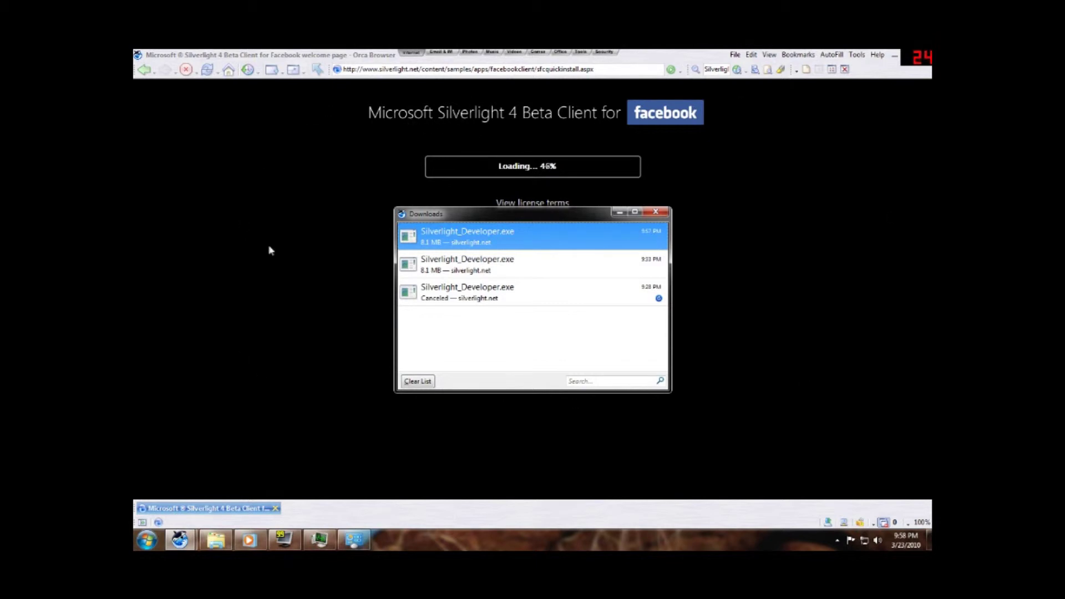
Accept the licence terms and confirm the Security Warning to install the Facebook client
click(191, 225)
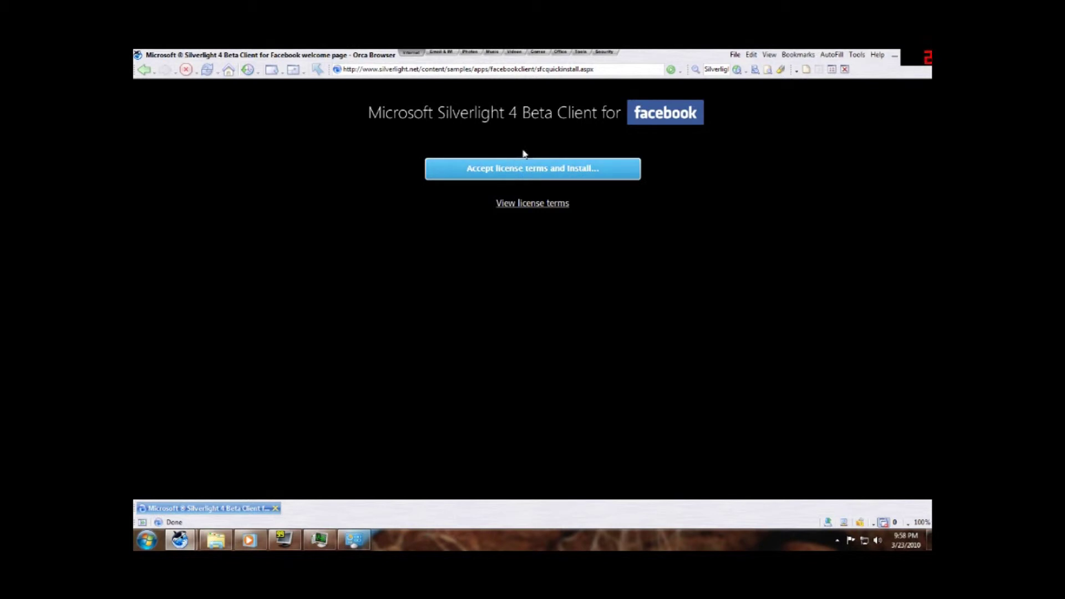
click(541, 173)
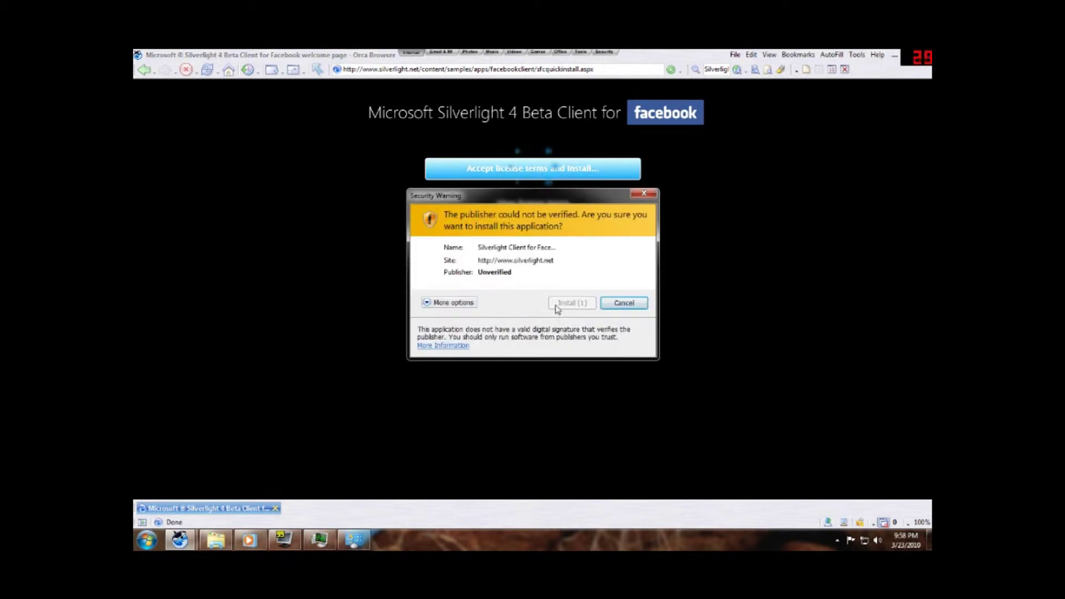
click(559, 305)
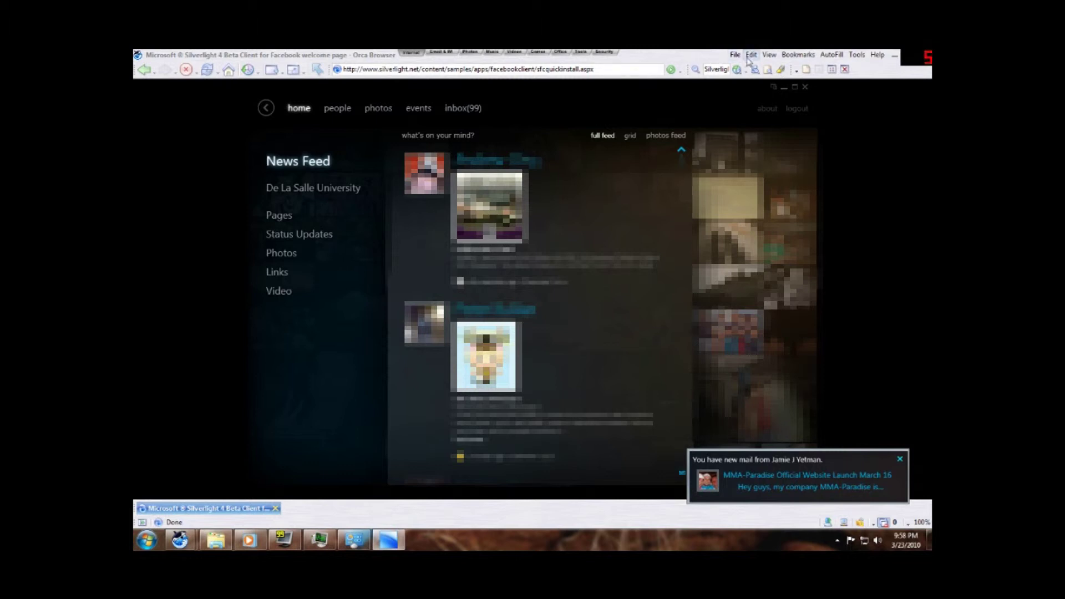
Close the Orca Browser and Facebook client windows, then relaunch the client from its desktop icon
drag(717, 55, 618, 127)
click(839, 122)
drag(488, 90, 432, 135)
click(747, 134)
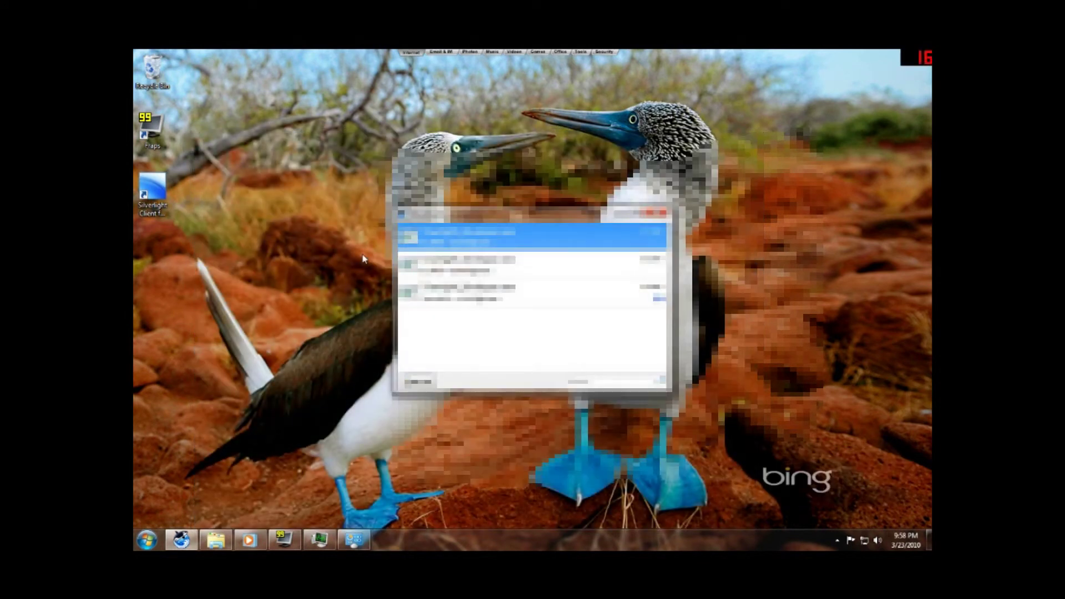
double_click(166, 188)
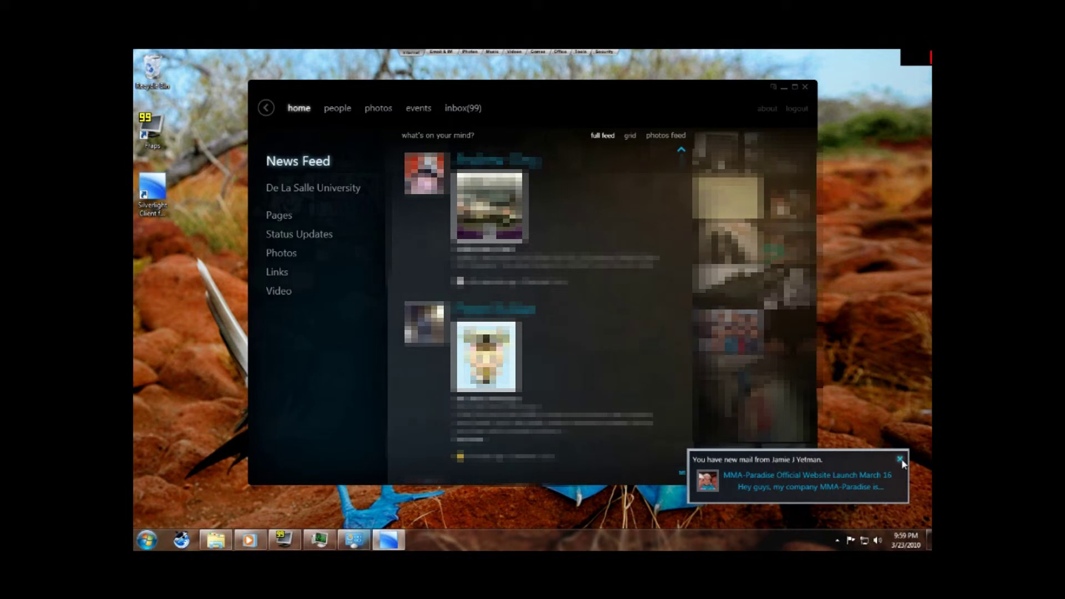
Dismiss the new-mail notice, scroll through the feed, and switch the News Feed to grid view
click(899, 459)
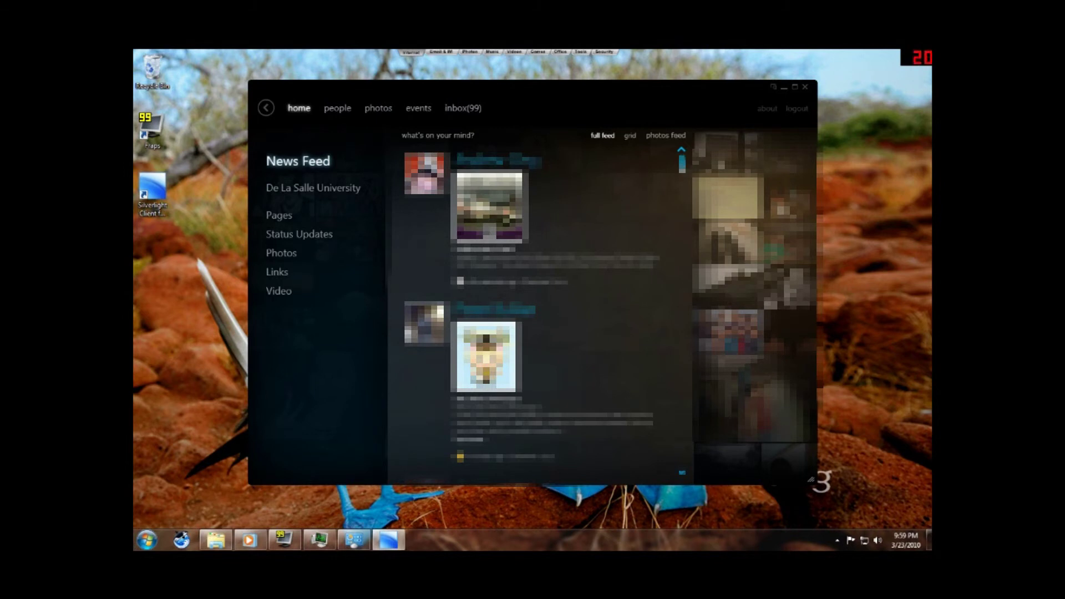
scroll(681, 466, down, 10)
scroll(681, 466, down, 8)
scroll(681, 466, down, 5)
click(630, 136)
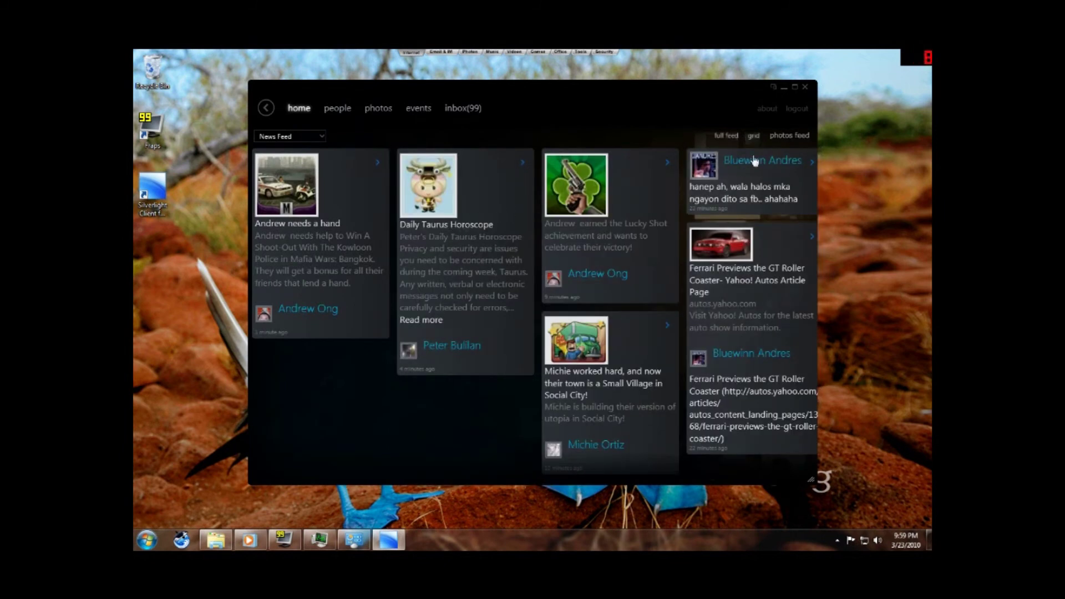
View two photos in the photos feed, including the pool-player Wall Photo, then return to full feed
click(784, 140)
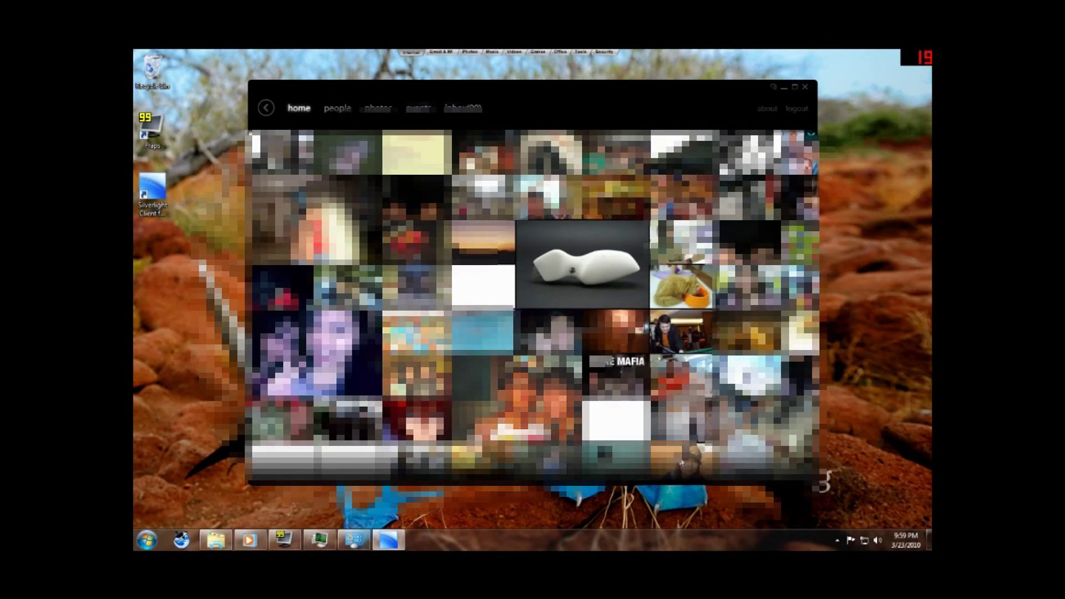
click(583, 291)
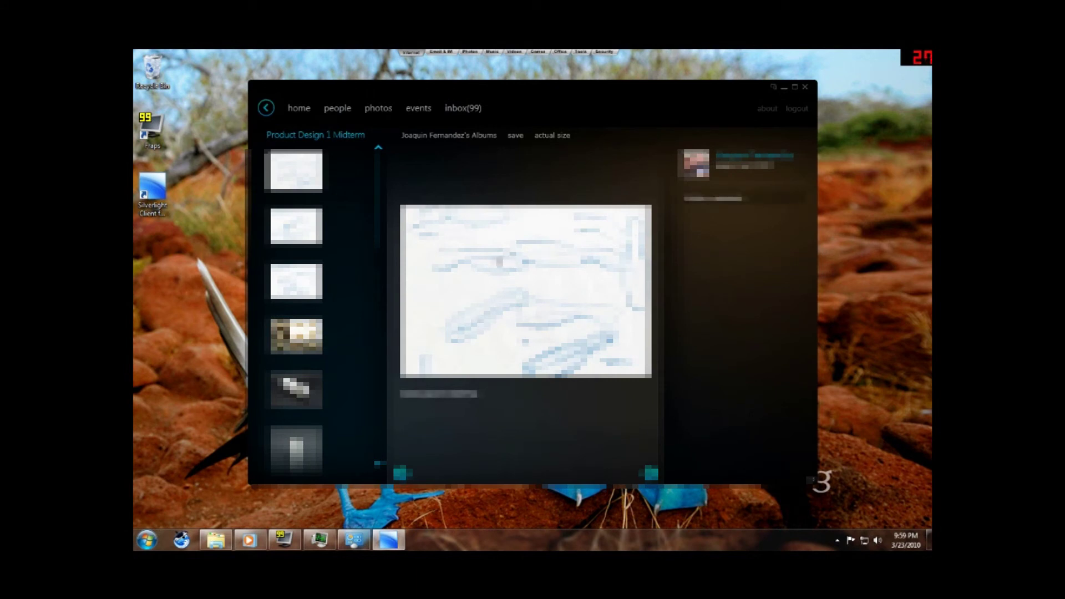
click(265, 108)
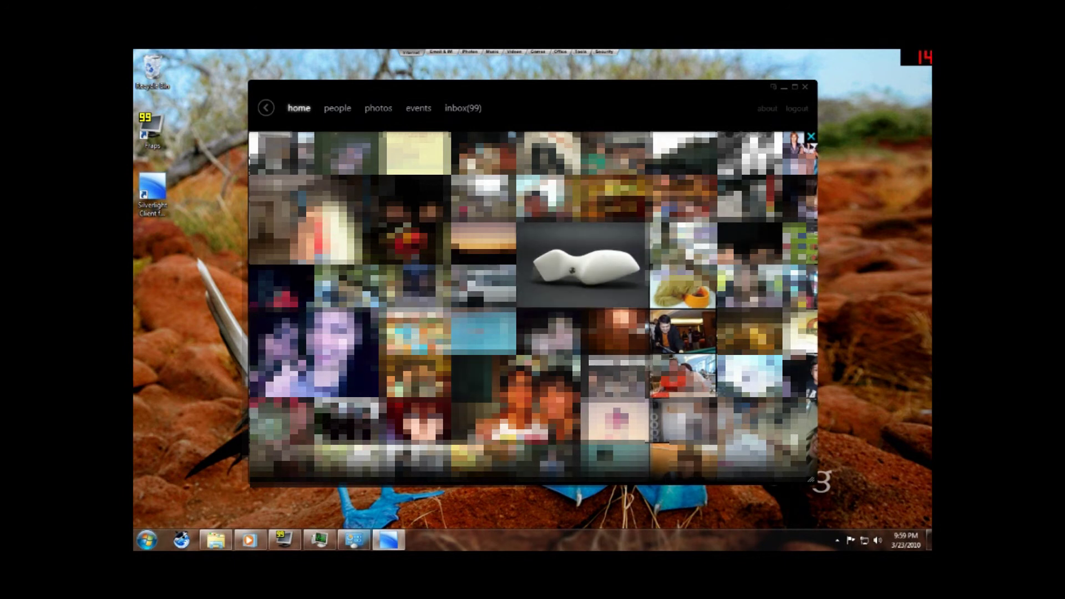
click(560, 338)
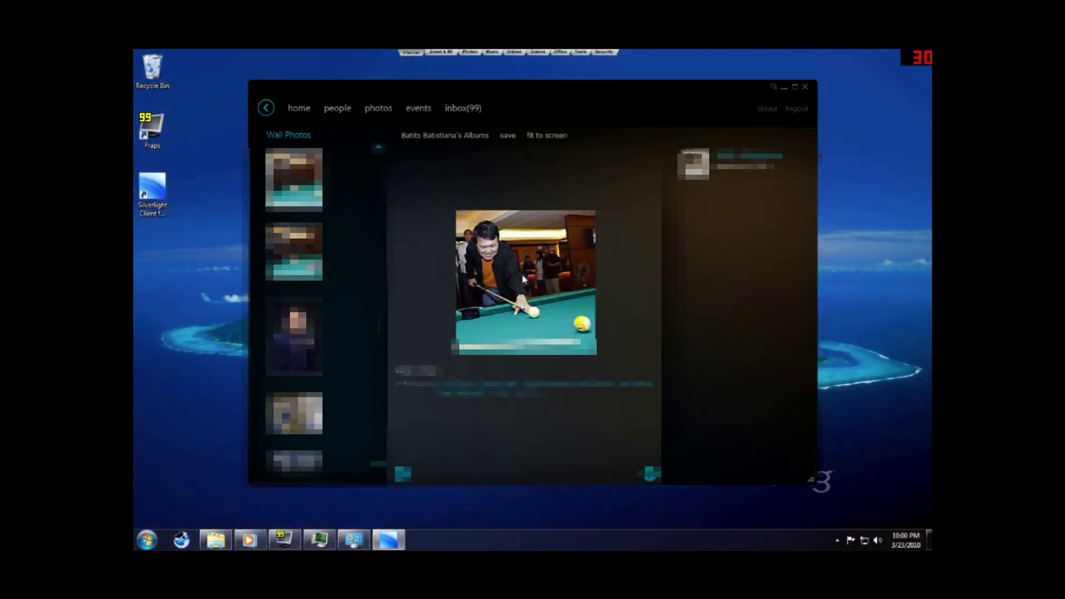
click(267, 107)
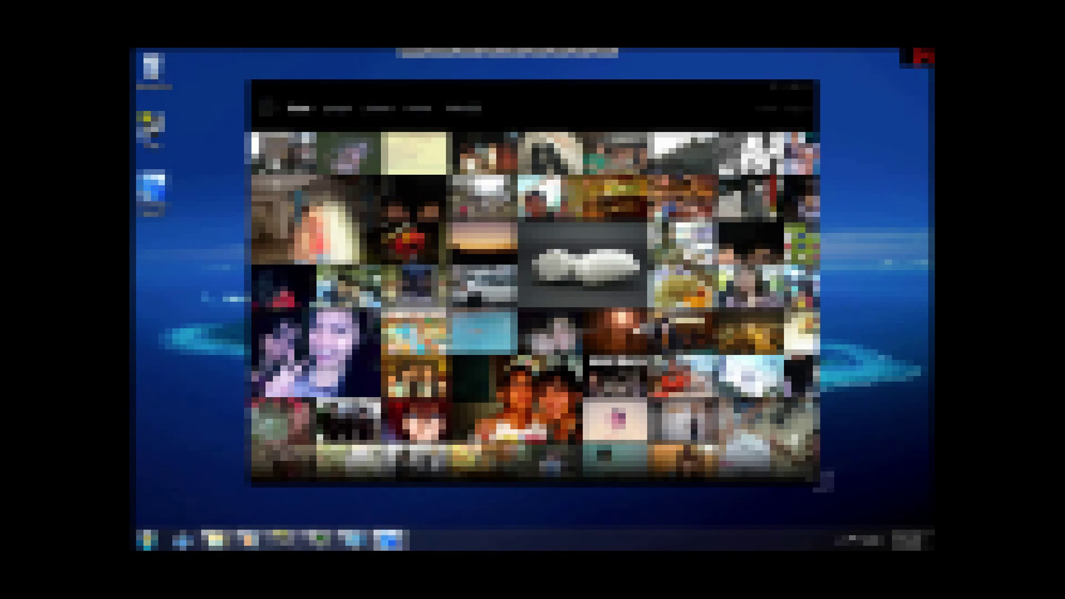
click(725, 135)
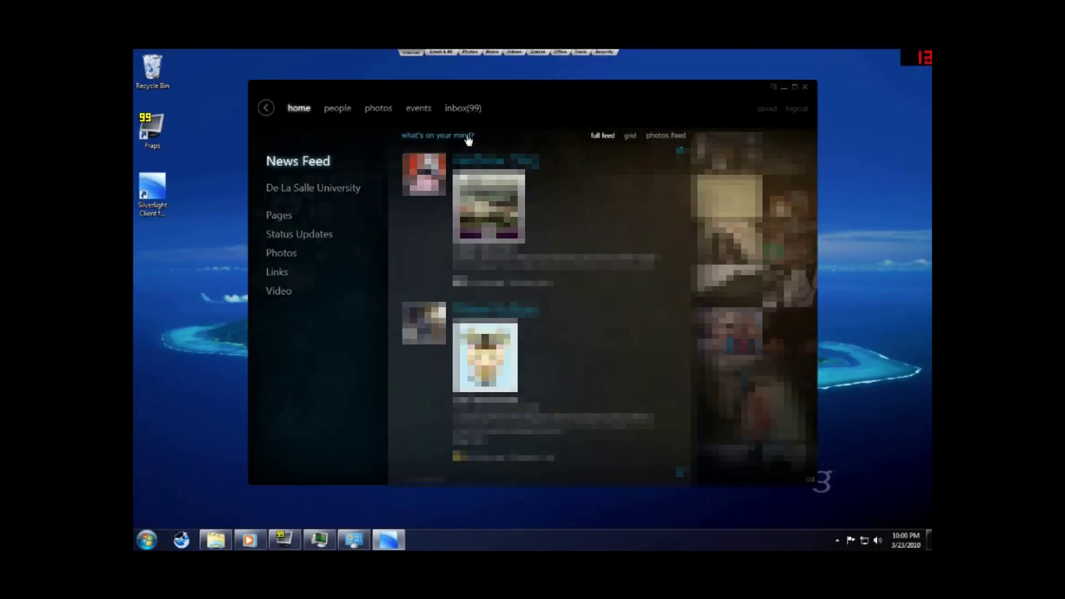
click(466, 136)
Post the status 'Wassup?!' and close the Facebook client
text(Wass)
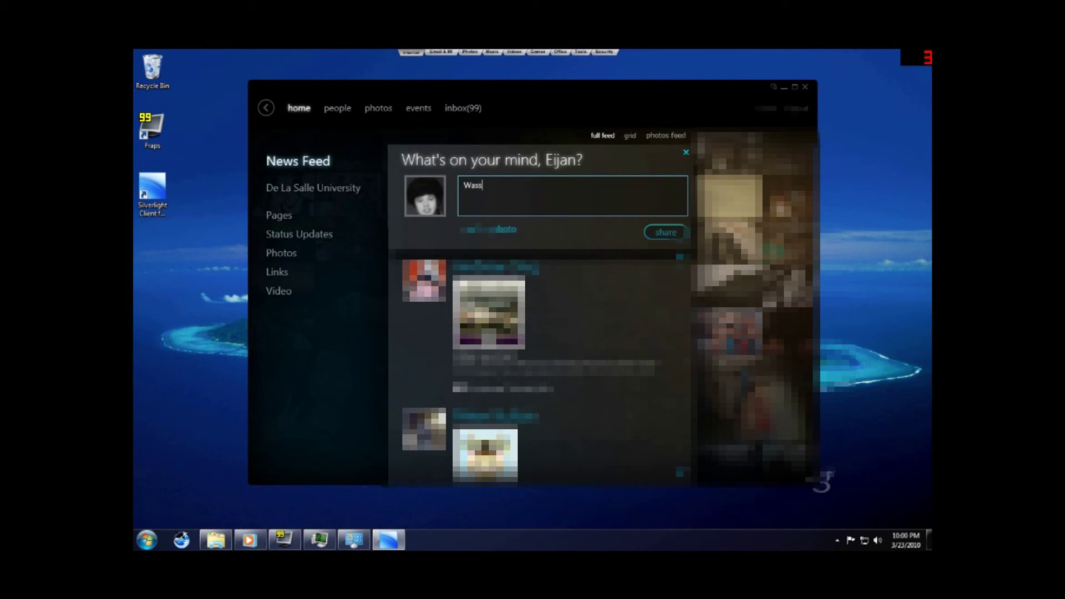
text(up?!)
click(662, 234)
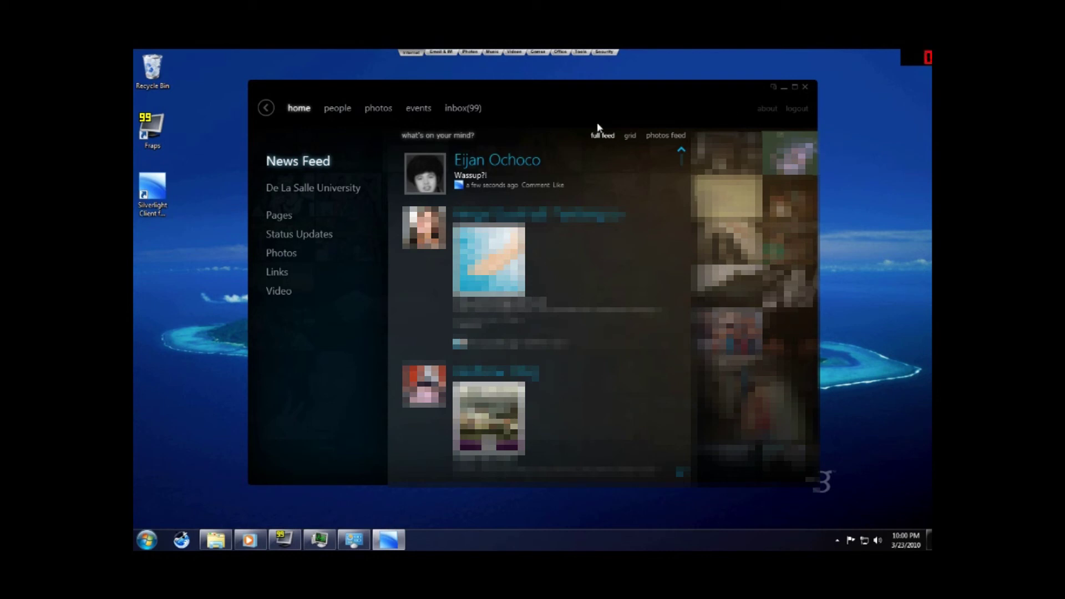
click(804, 89)
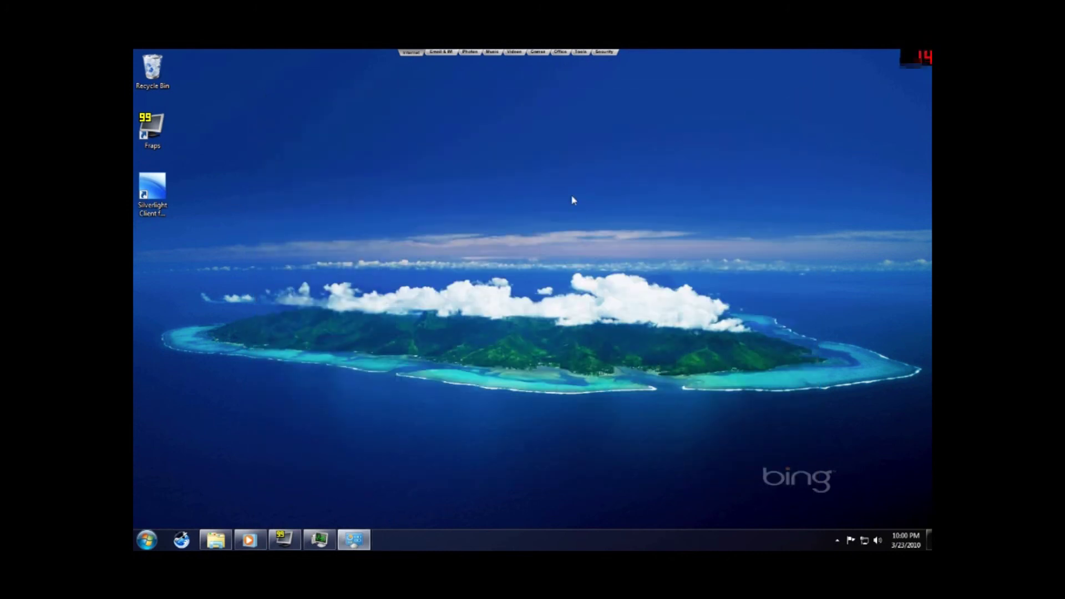
click(182, 541)
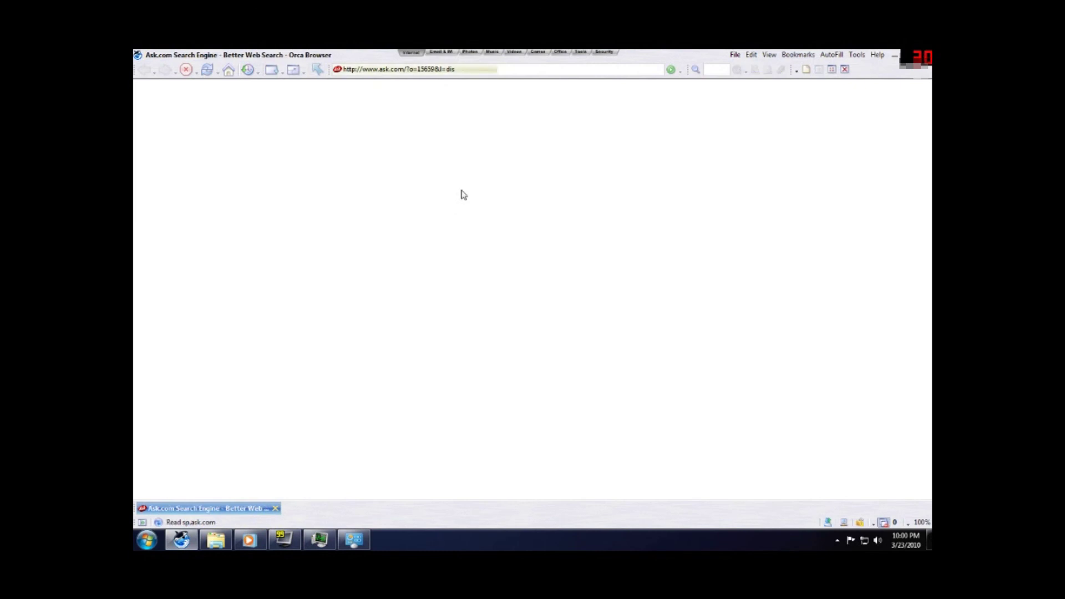
click(480, 69)
text(htt)
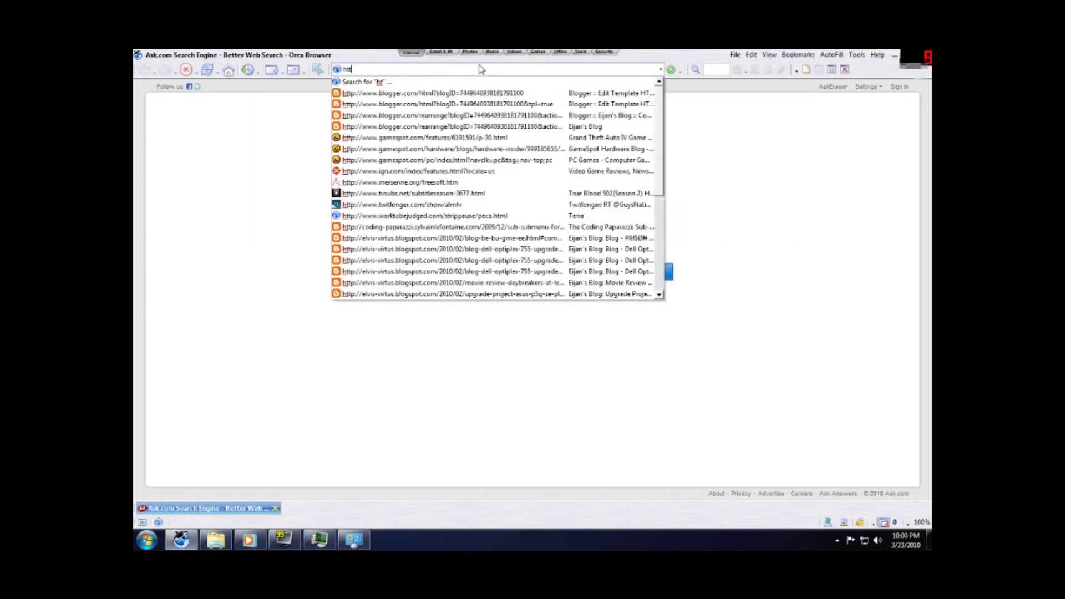
text(p:)
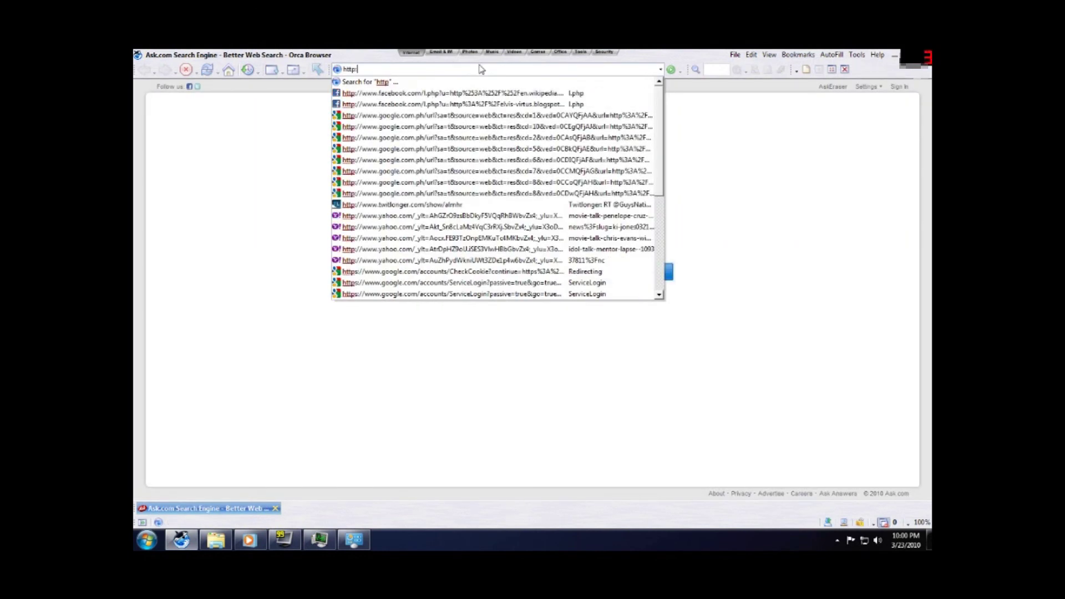
text(//elvi)
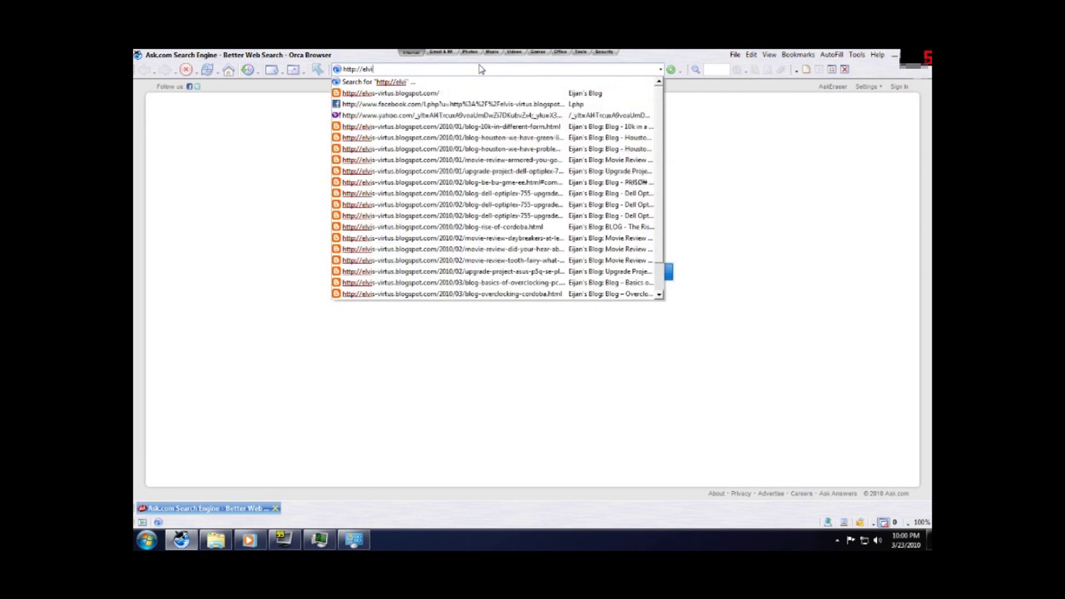
text(s-virtus.blog)
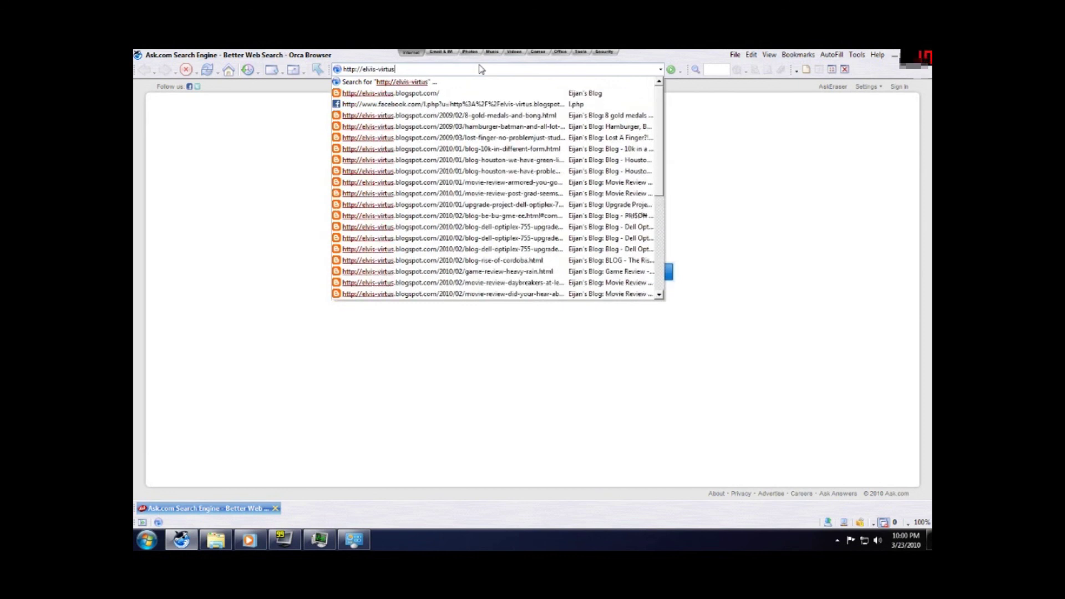
text(spot.com)
key(Return)
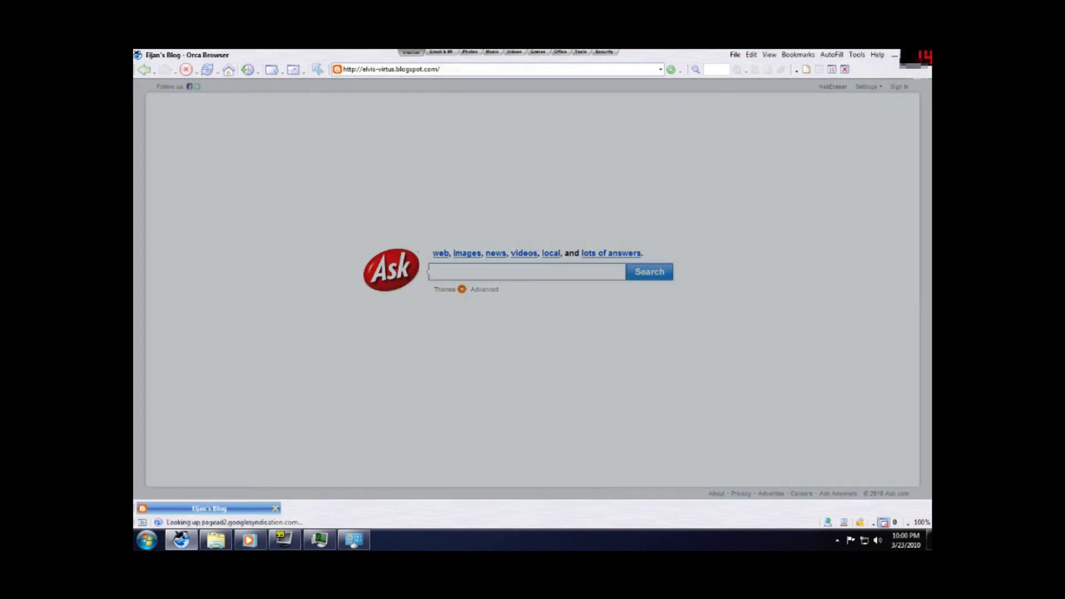